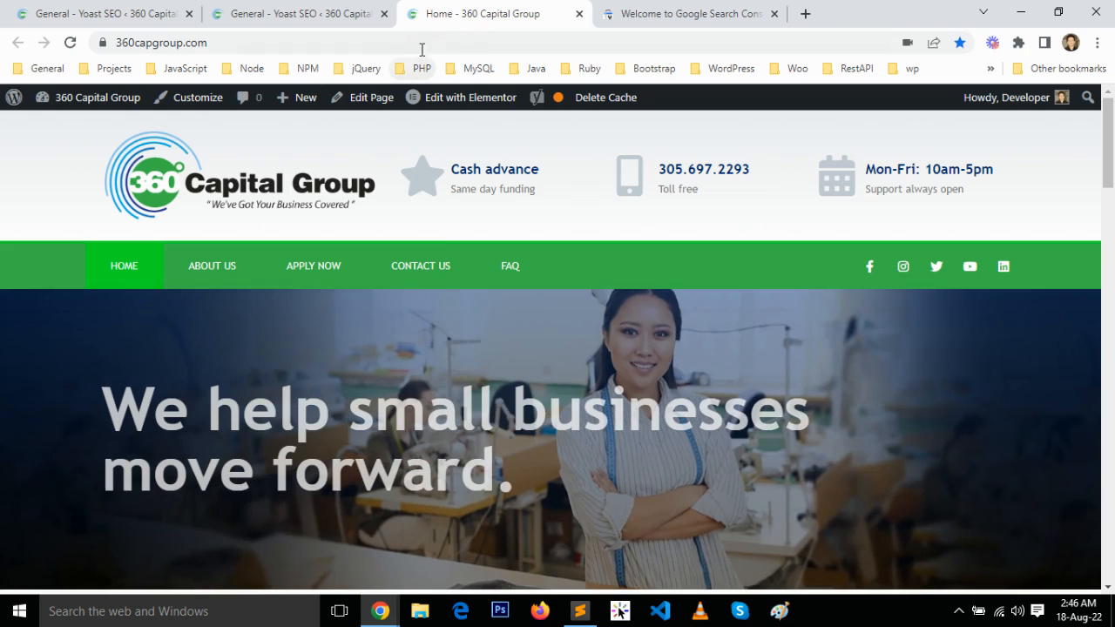
Copy the 360capgroup.com site address, close the site's page and add the address in Search Console as a URL prefix property
left_click(422, 45)
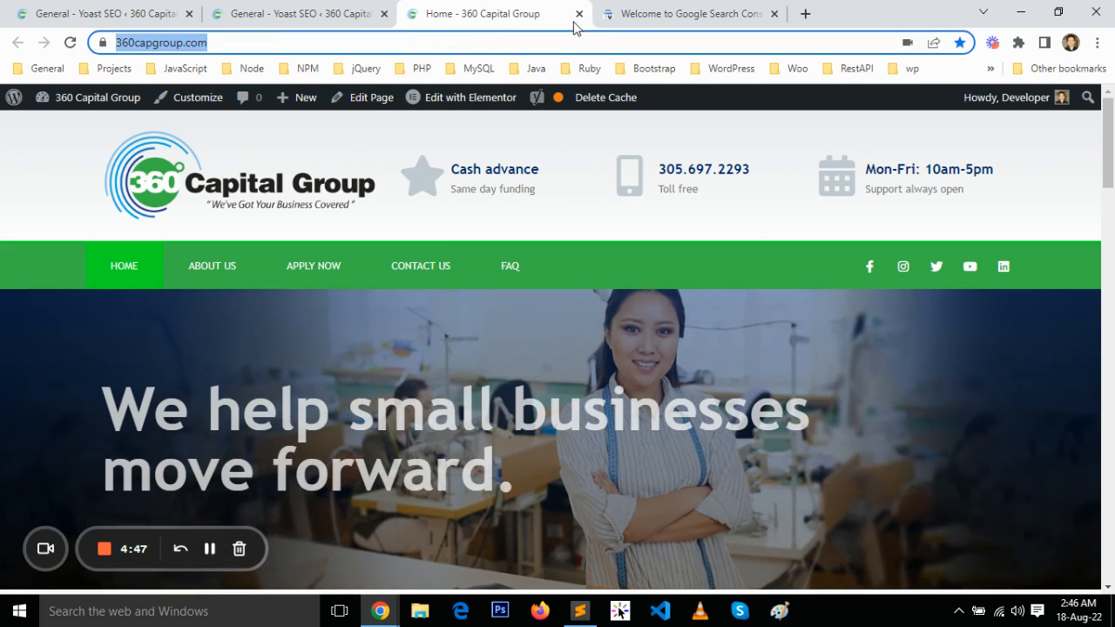
right_click(530, 46)
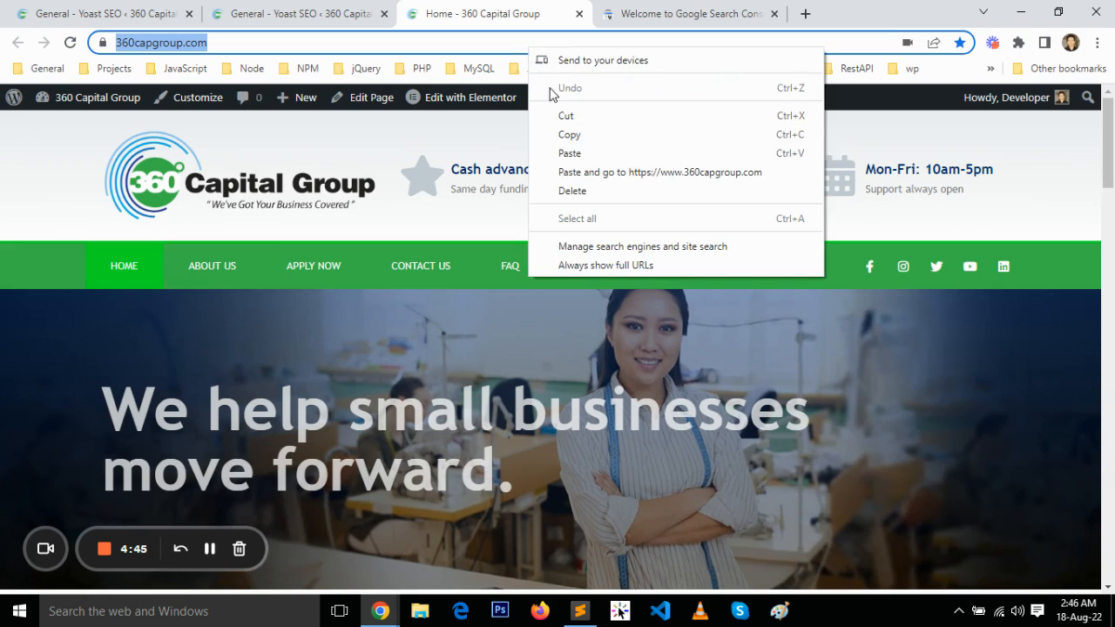
left_click(567, 142)
left_click(579, 14)
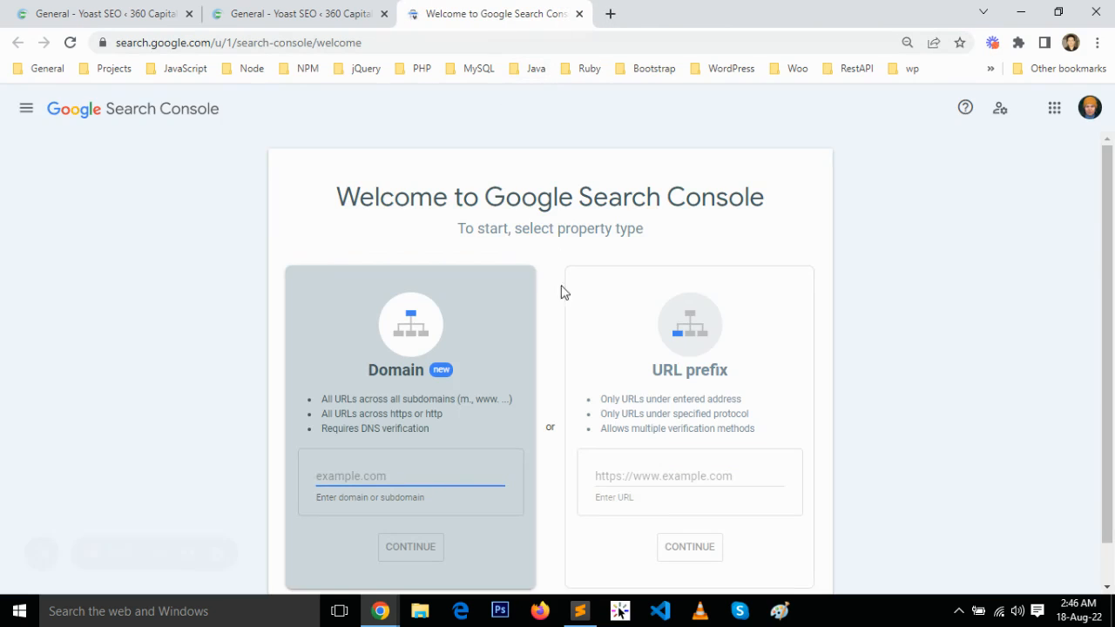
left_click(653, 467)
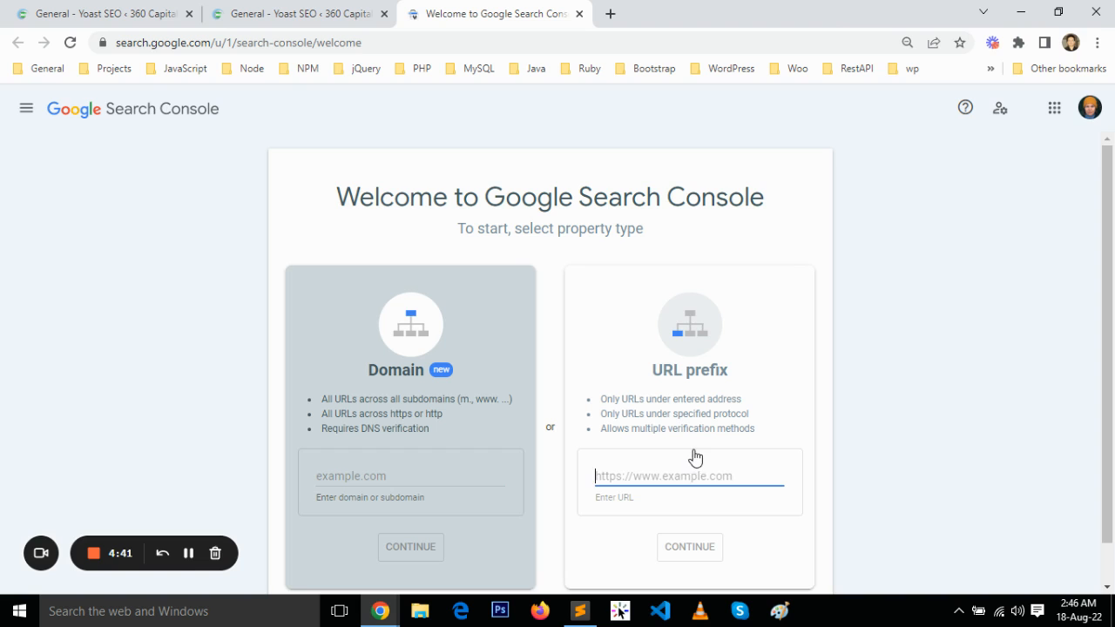
key("ctrl+v")
left_click(701, 547)
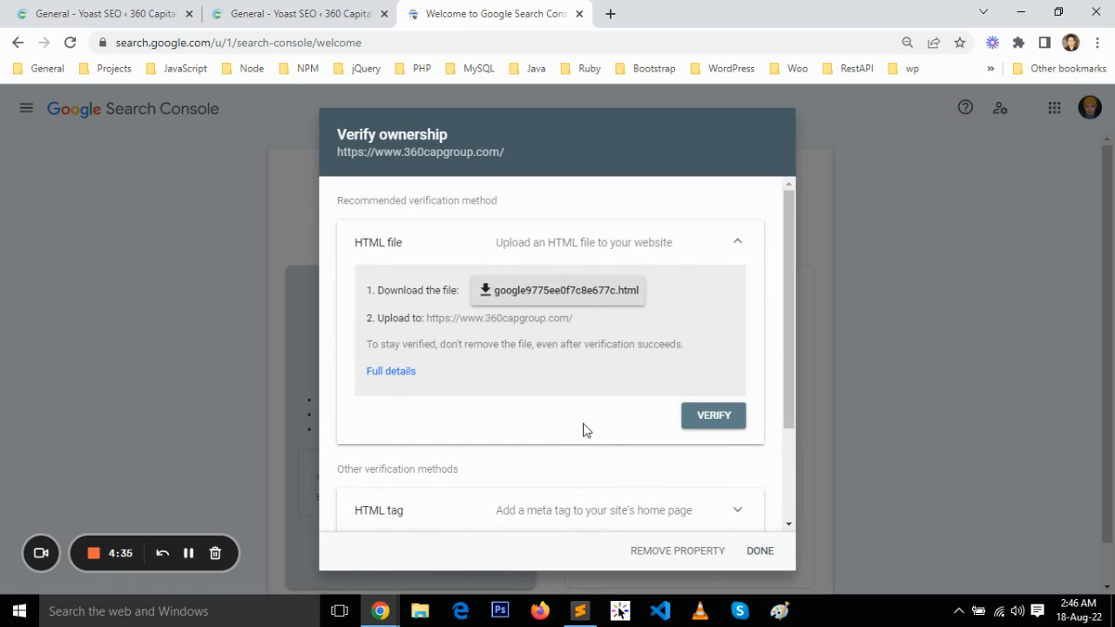
Expand the HTML tag verification method for the property and copy its google-site-verification meta tag
scroll(582, 427, "down", 3)
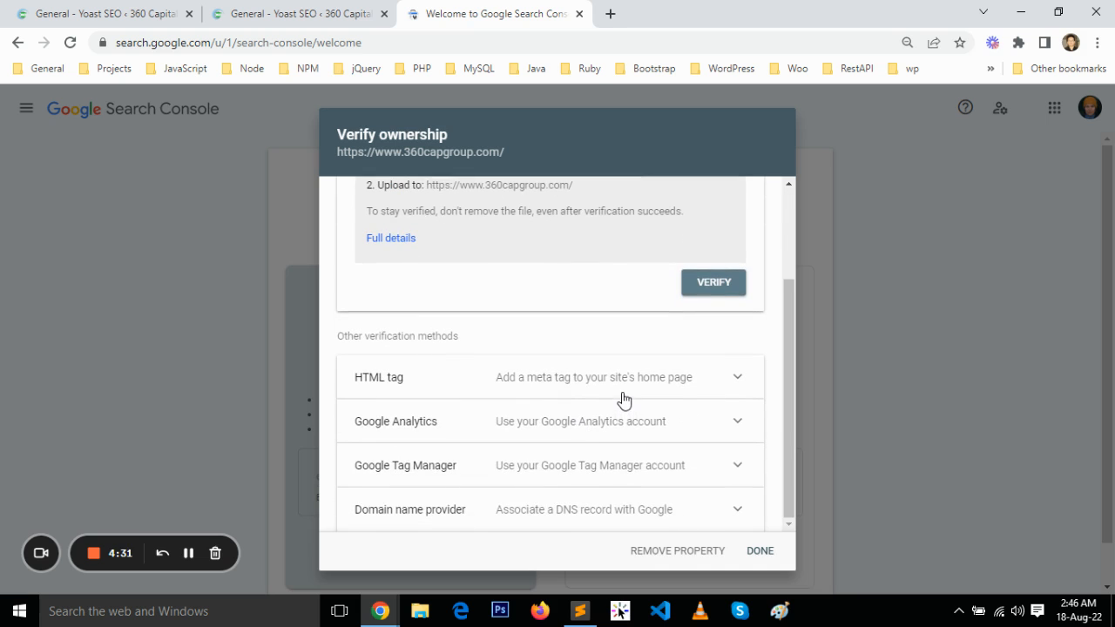
left_click(483, 385)
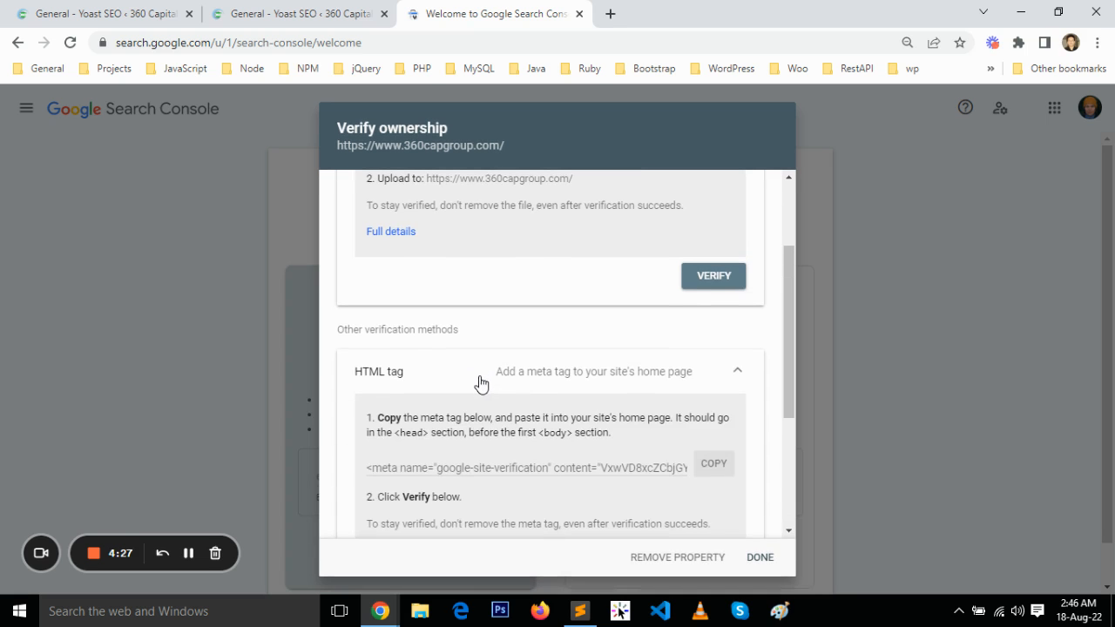
left_click(711, 388)
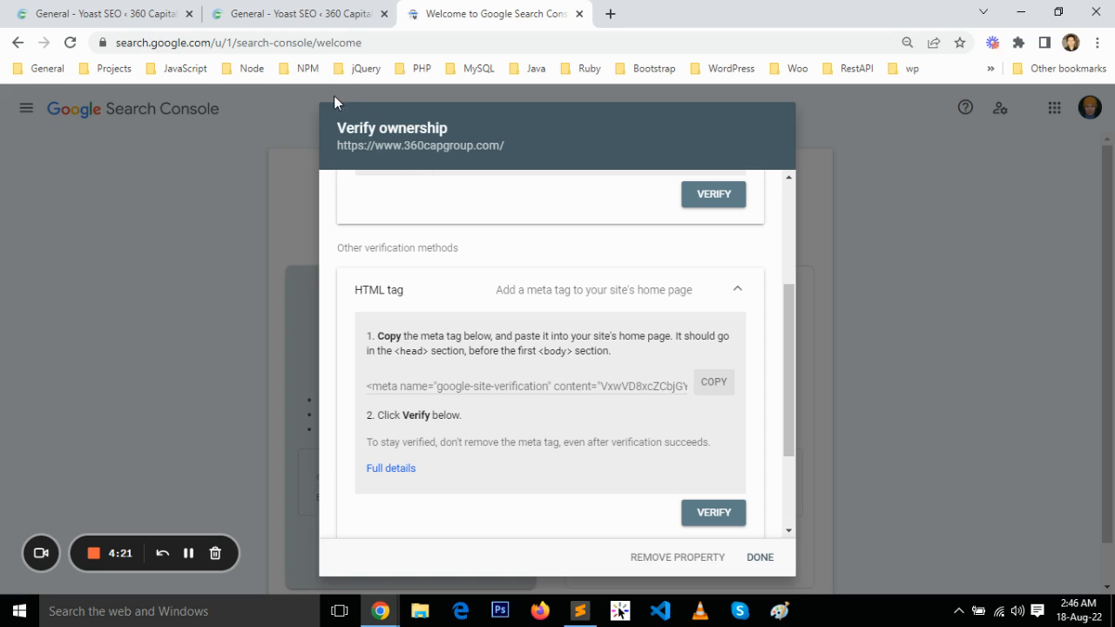
Replace the Google verification code in Yoast SEO's Webmaster Tools settings with the copied meta tag, save, and check the stored code
left_click(295, 13)
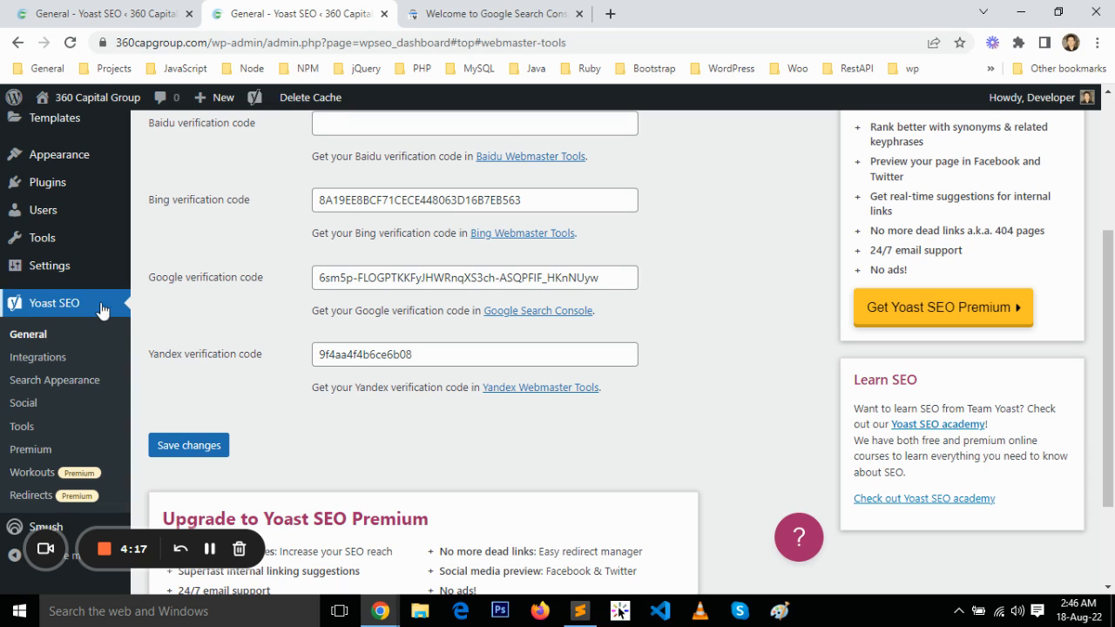
left_click(41, 344)
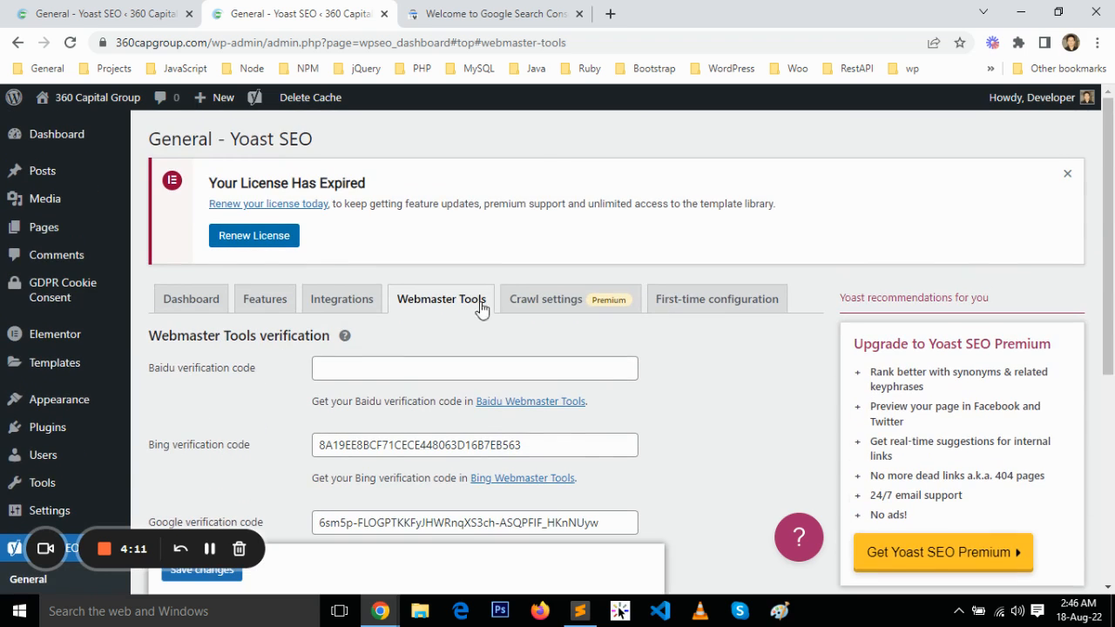
scroll(458, 304, "down", 2)
left_click(408, 358)
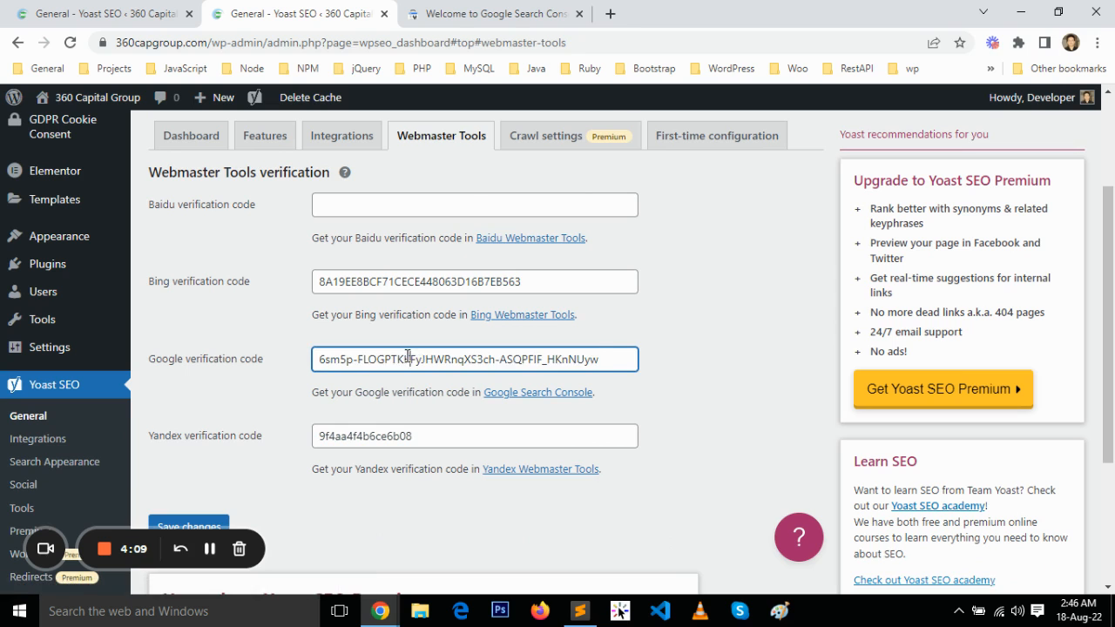
key("ctrl+a")
key("ctrl+v")
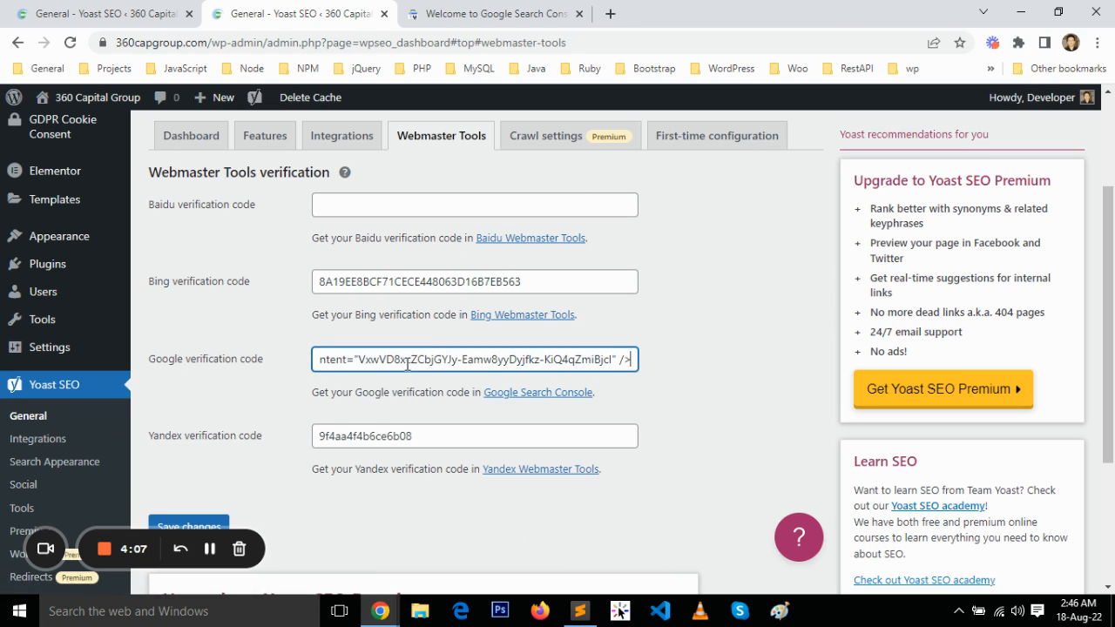
scroll(261, 408, "down", 2)
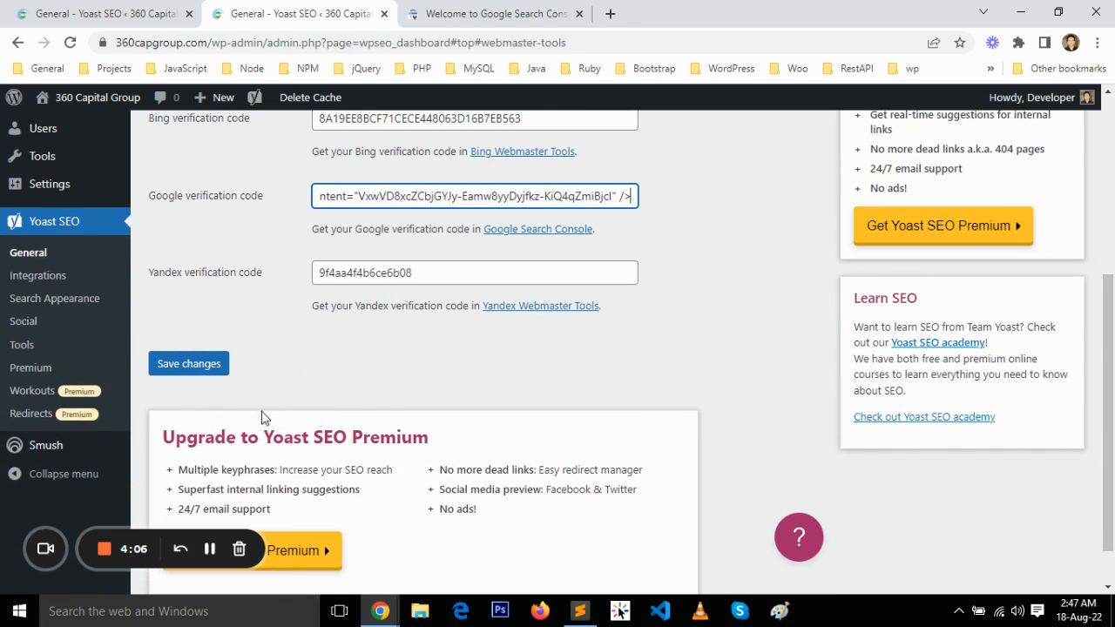
left_click(207, 373)
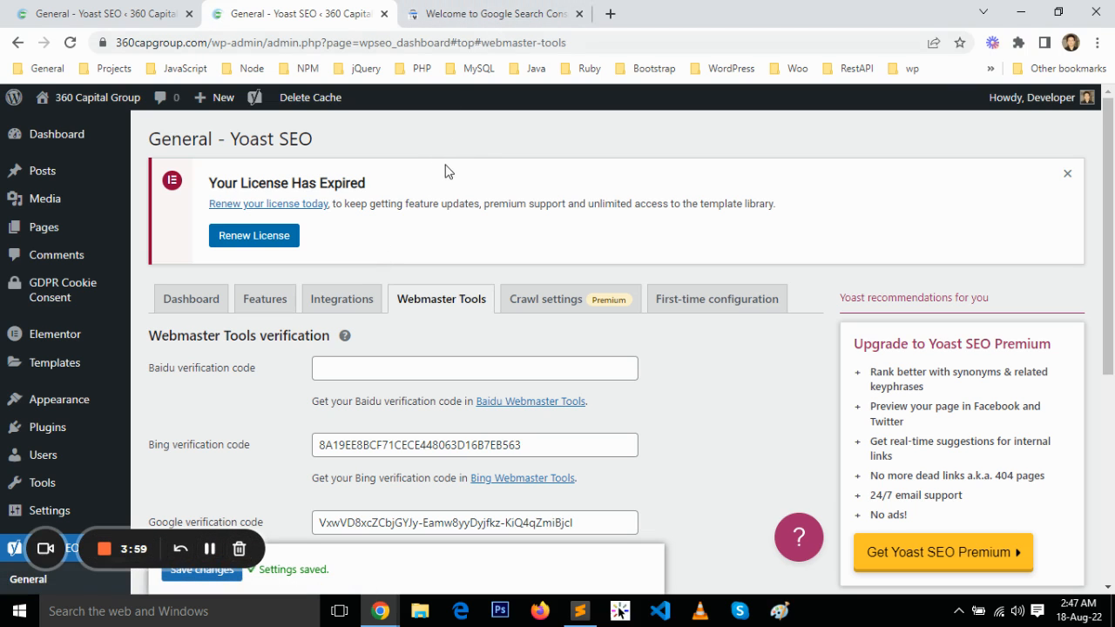
scroll(445, 169, "down", 3)
scroll(446, 170, "down", 1)
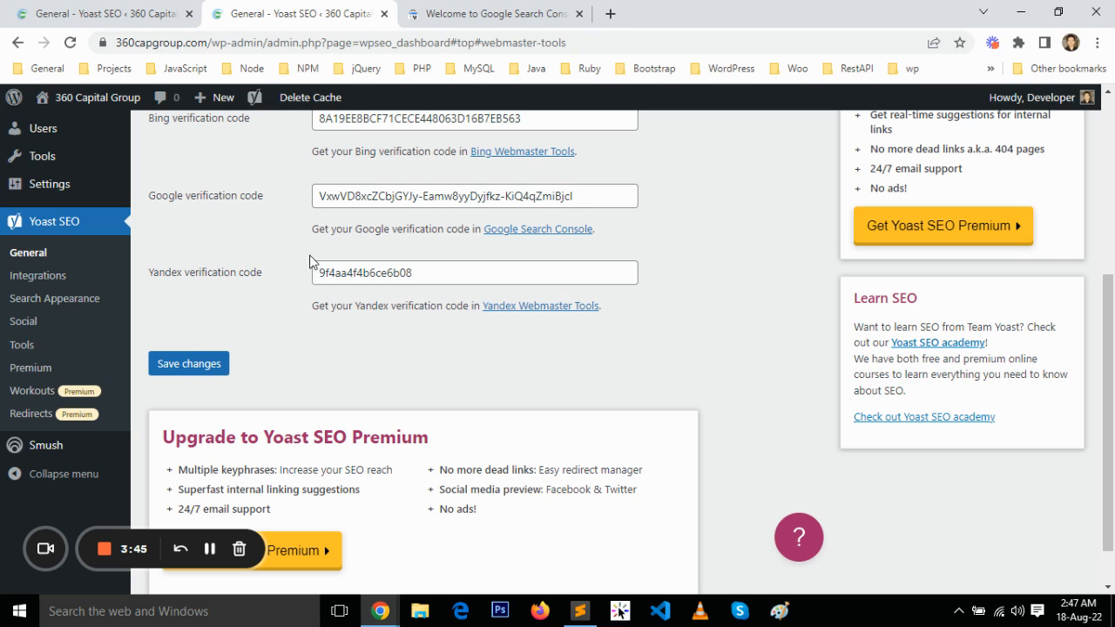
left_click(435, 196)
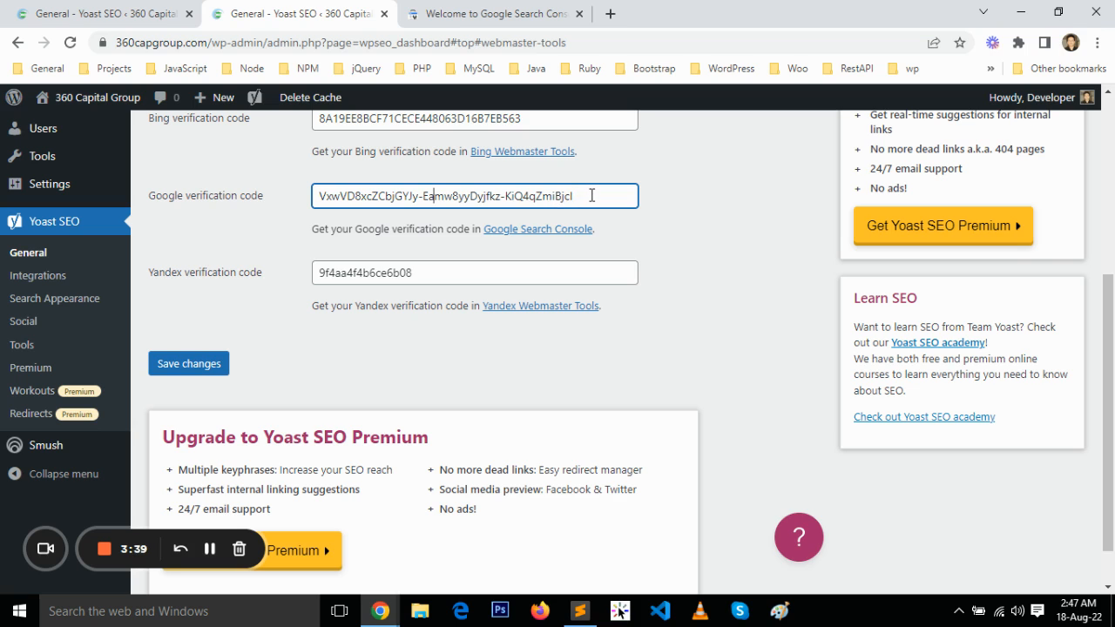
Verify ownership of the property in Search Console using the HTML tag method and go to the property
left_click(484, 14)
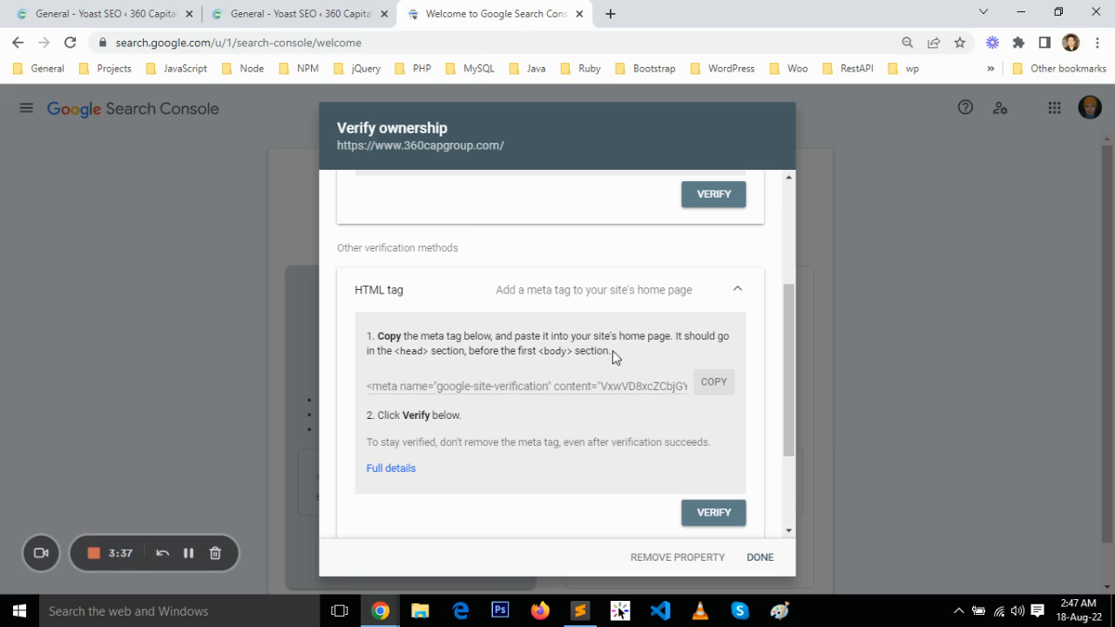
scroll(607, 411, "down", 1)
left_click(716, 432)
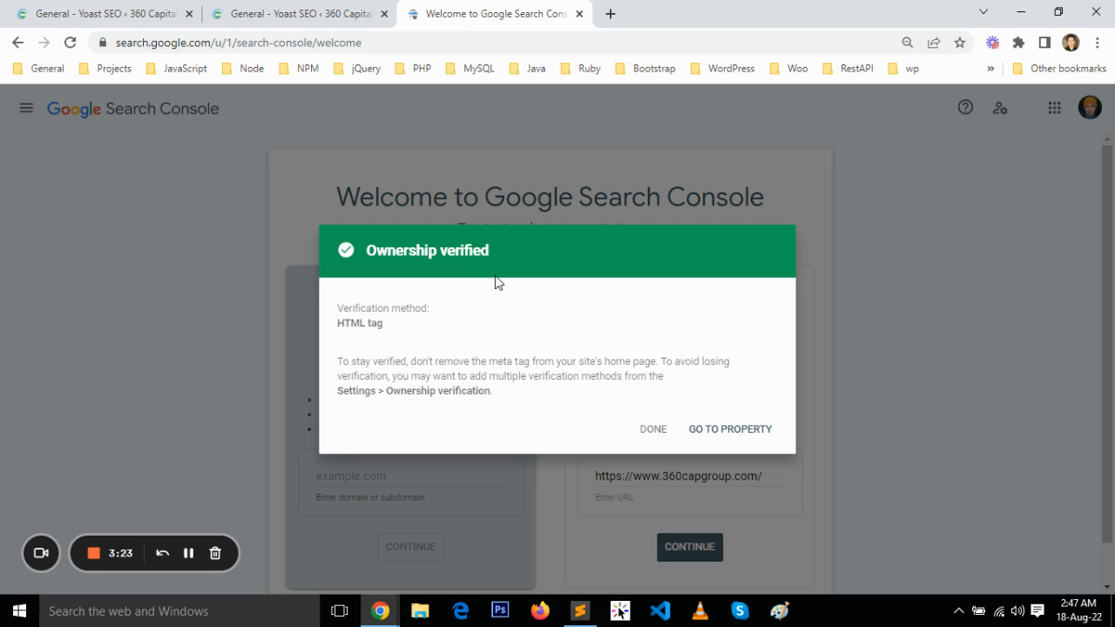
left_click(722, 436)
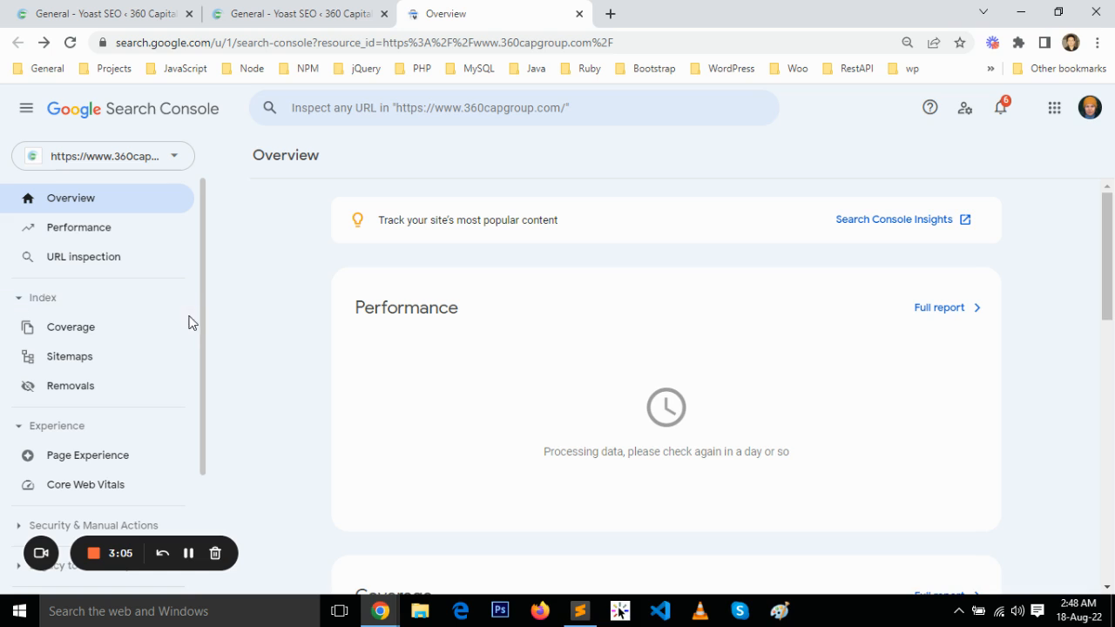
Remove the previously submitted /sitemap_index.xml from the property's sitemaps
left_click(90, 357)
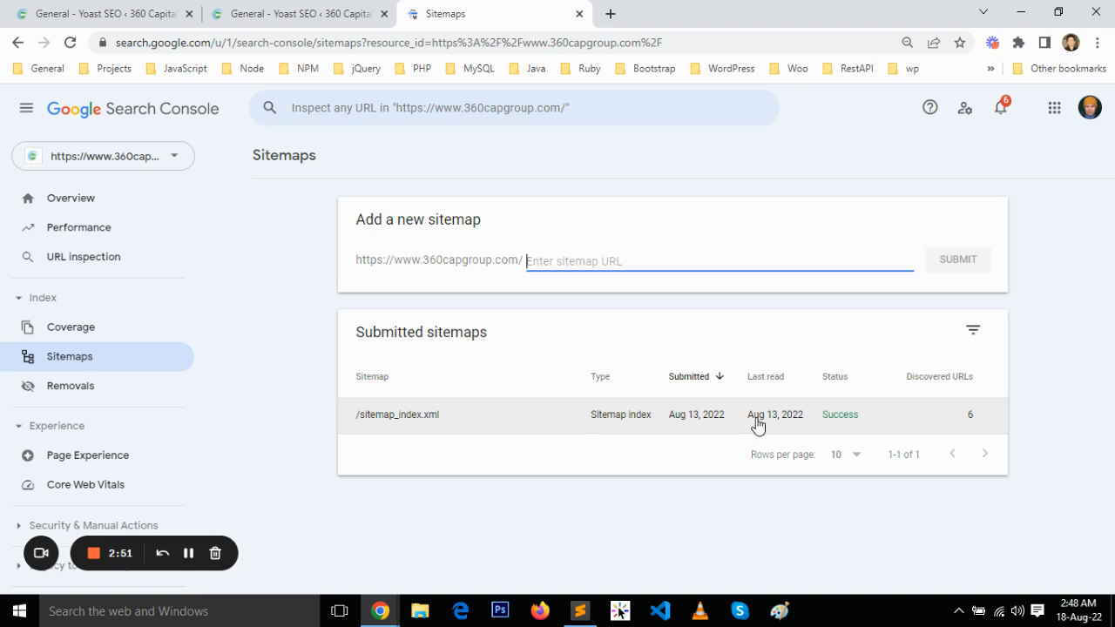
left_click(514, 428)
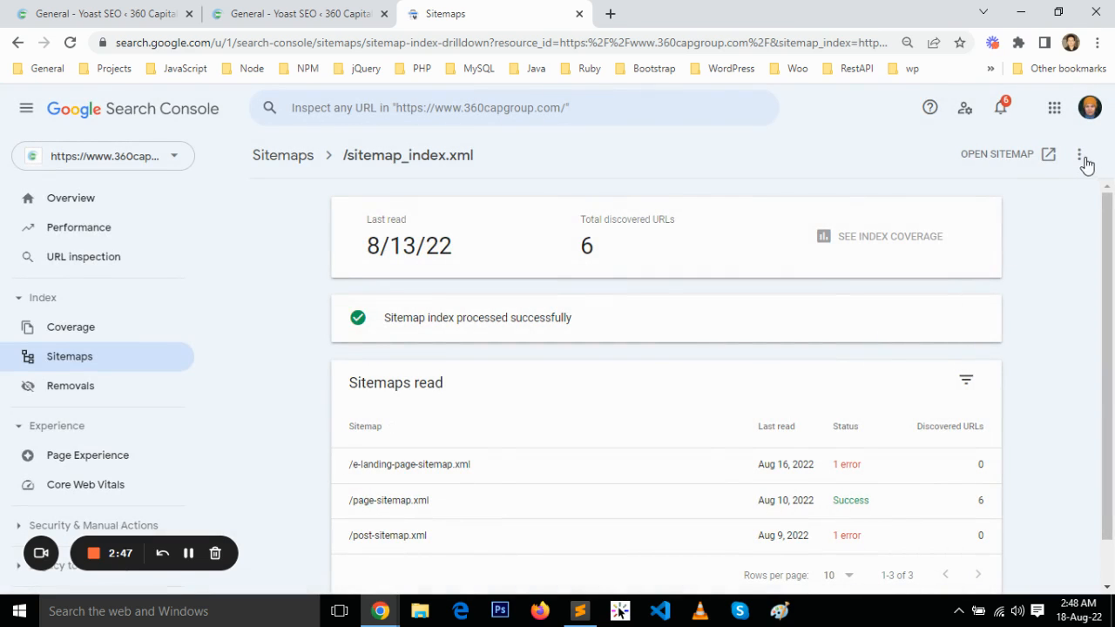
left_click(1080, 158)
left_click(1049, 203)
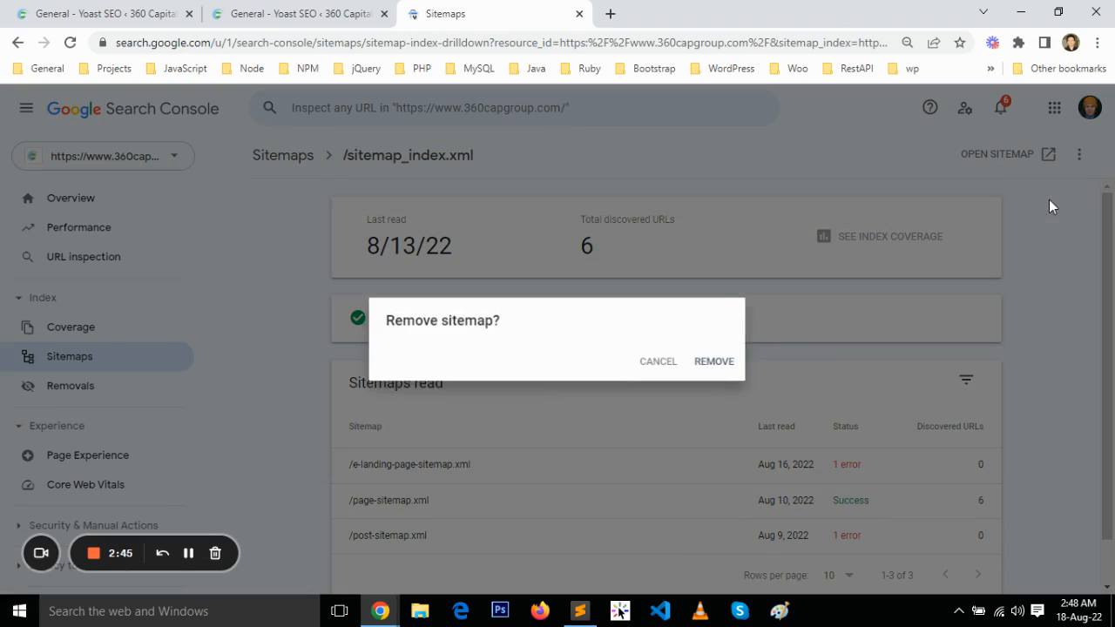
left_click(715, 365)
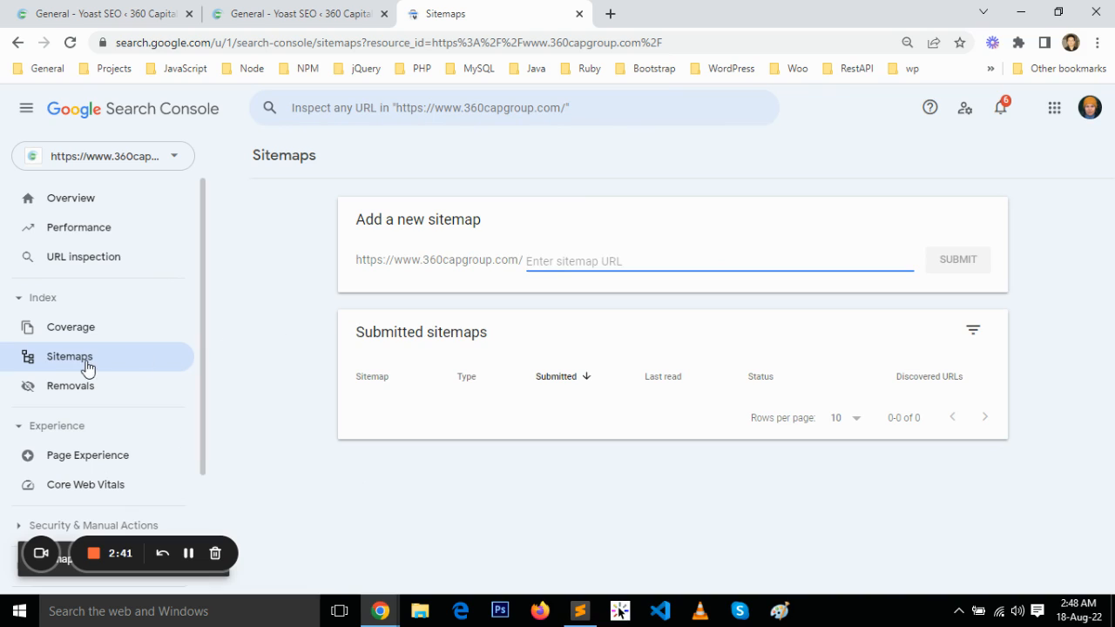
Open the site's generated XML sitemap through the XML sitemaps help text in Yoast SEO's Features settings
left_click(328, 10)
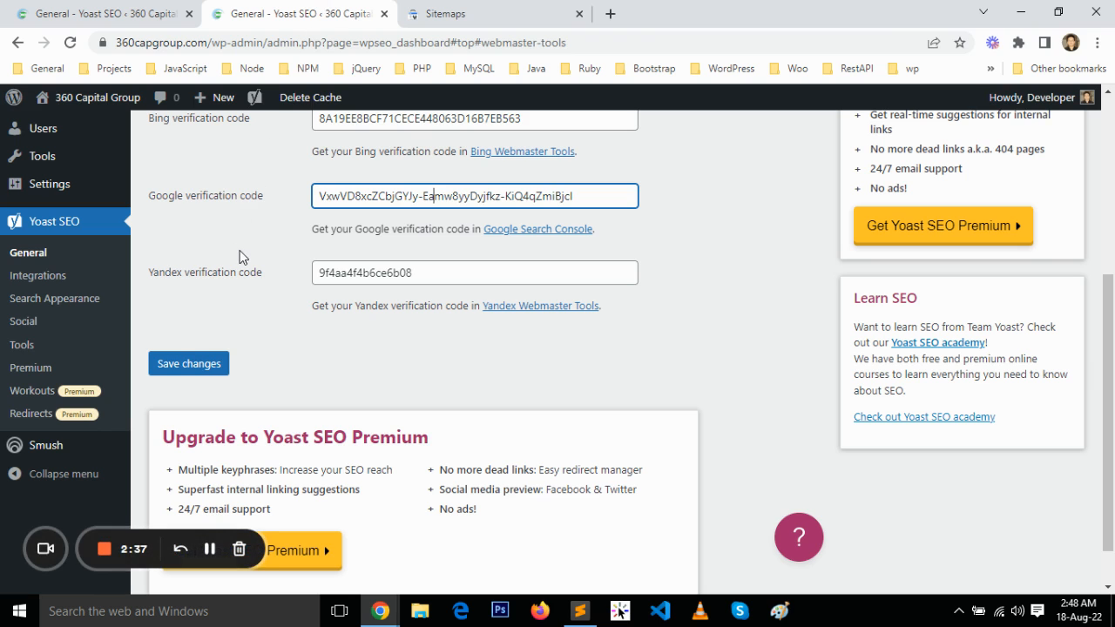
scroll(240, 257, "up", 1)
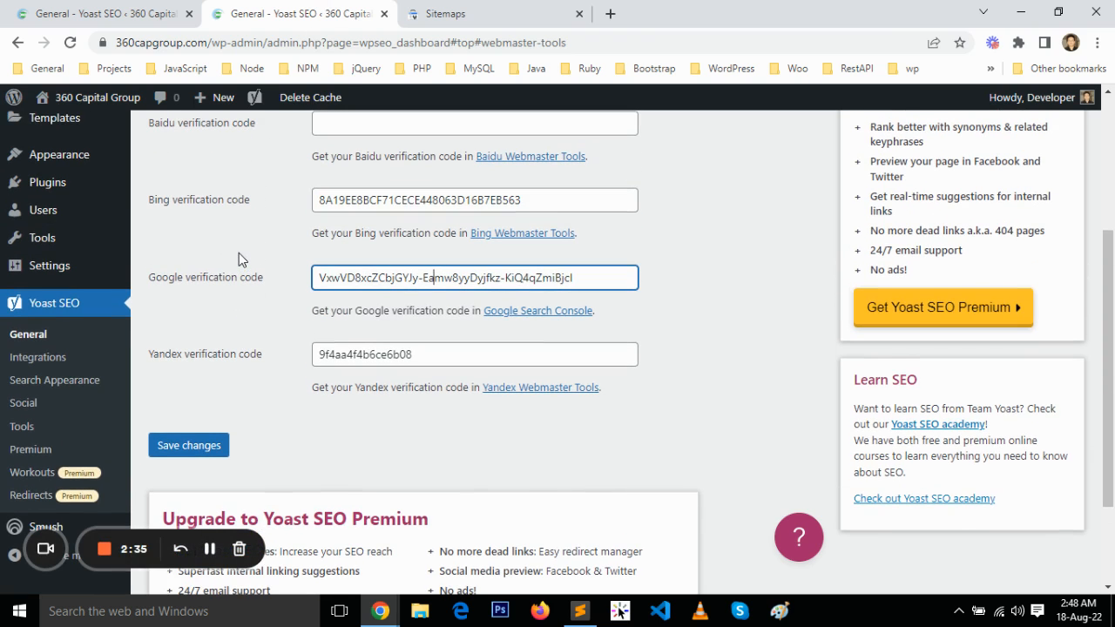
left_click(141, 10)
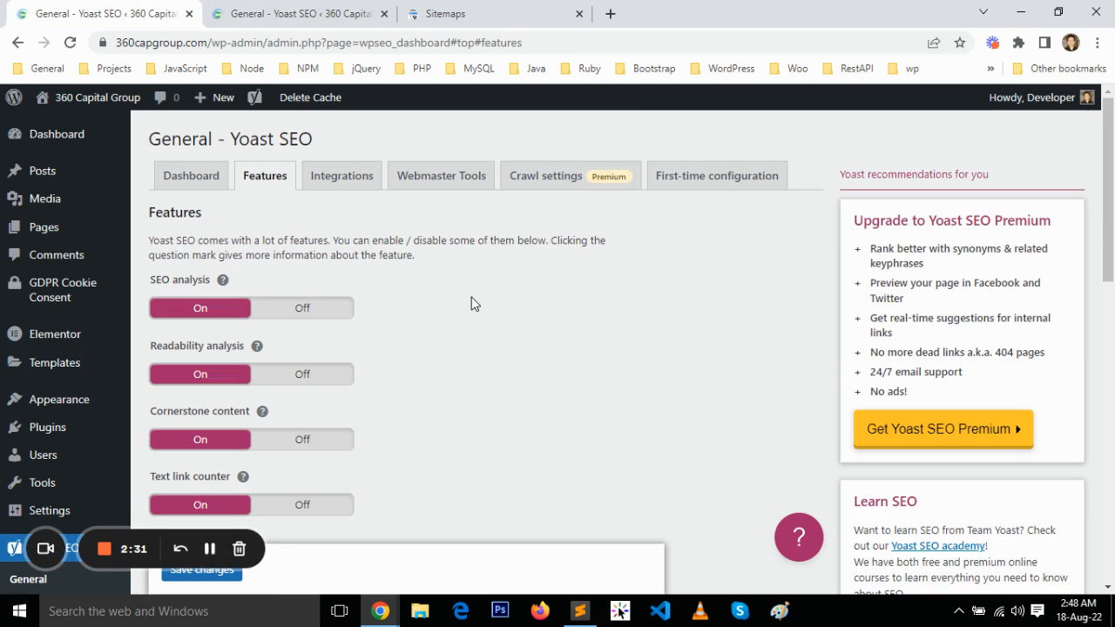
scroll(470, 303, "down", 3)
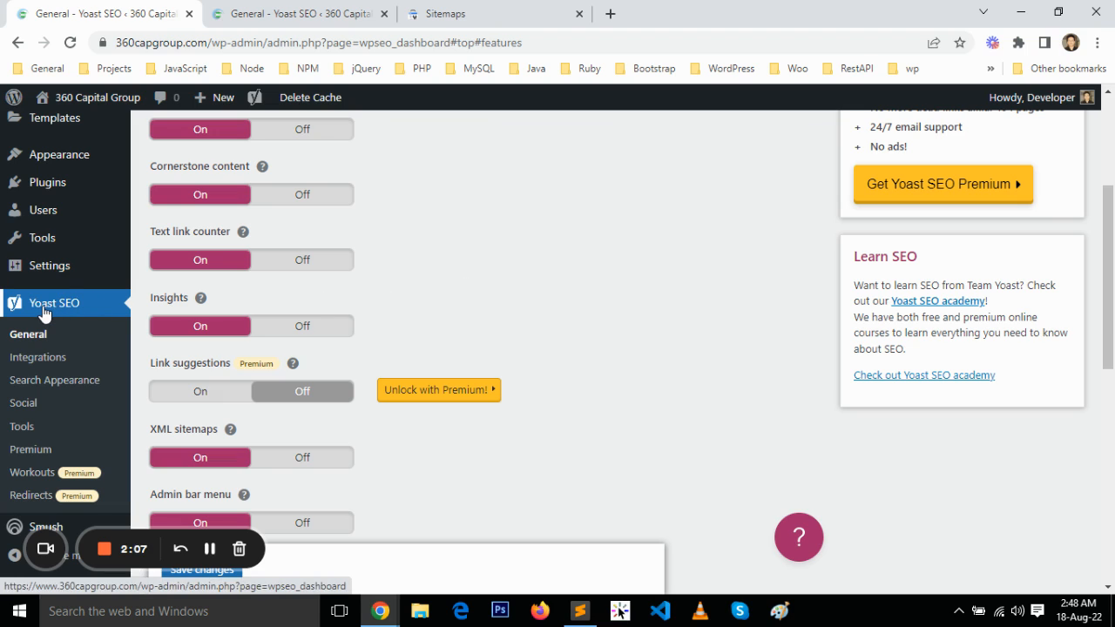
left_click(32, 337)
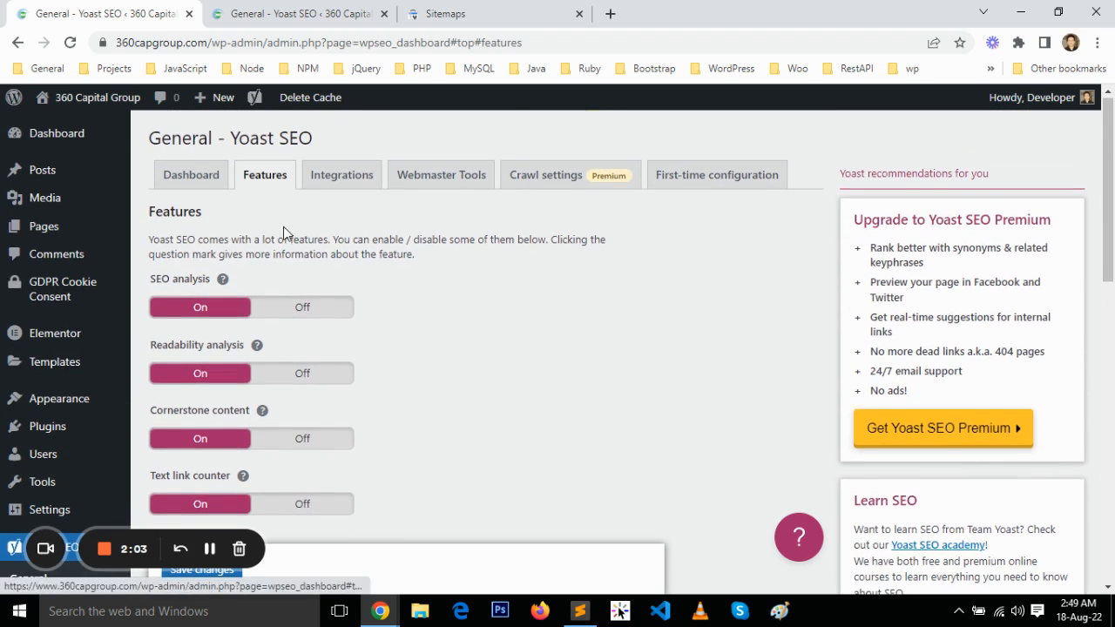
scroll(283, 228, "down", 4)
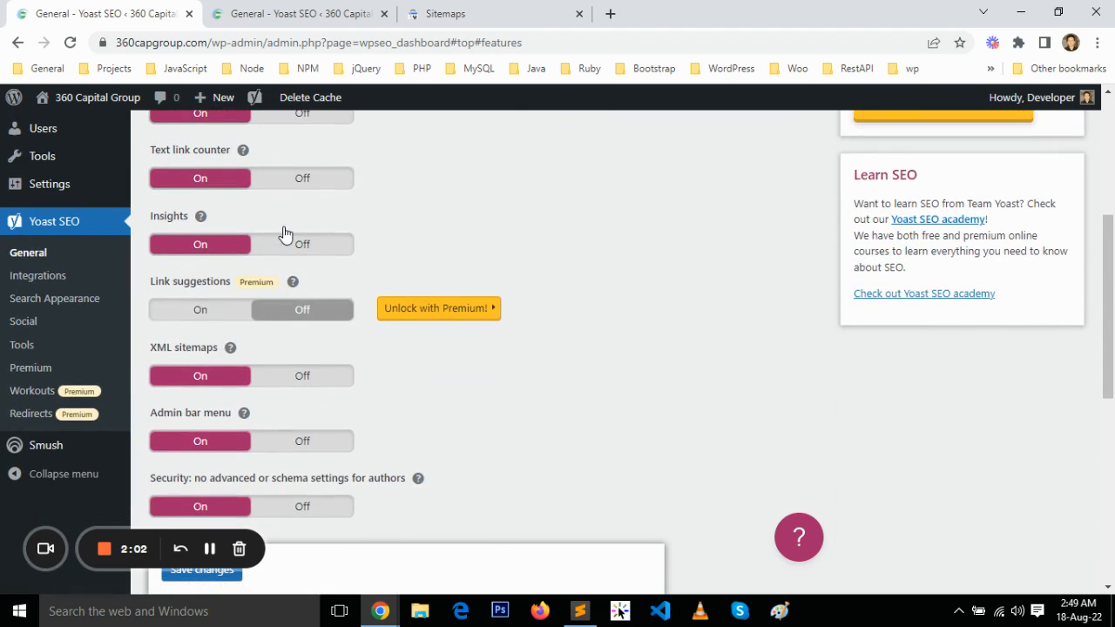
left_click(231, 348)
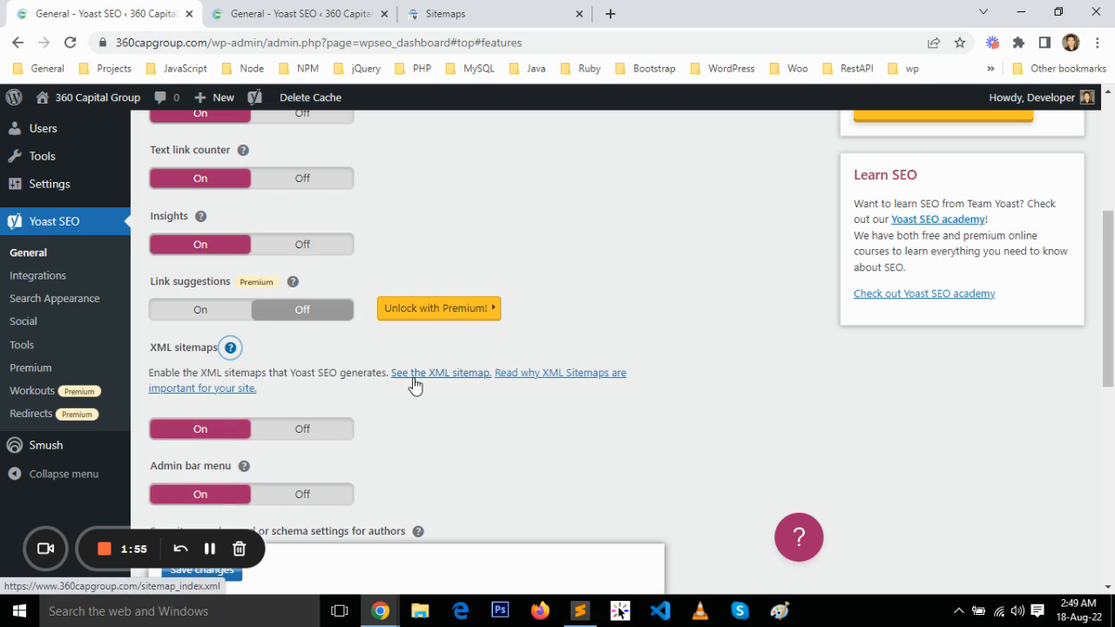
left_click(463, 380)
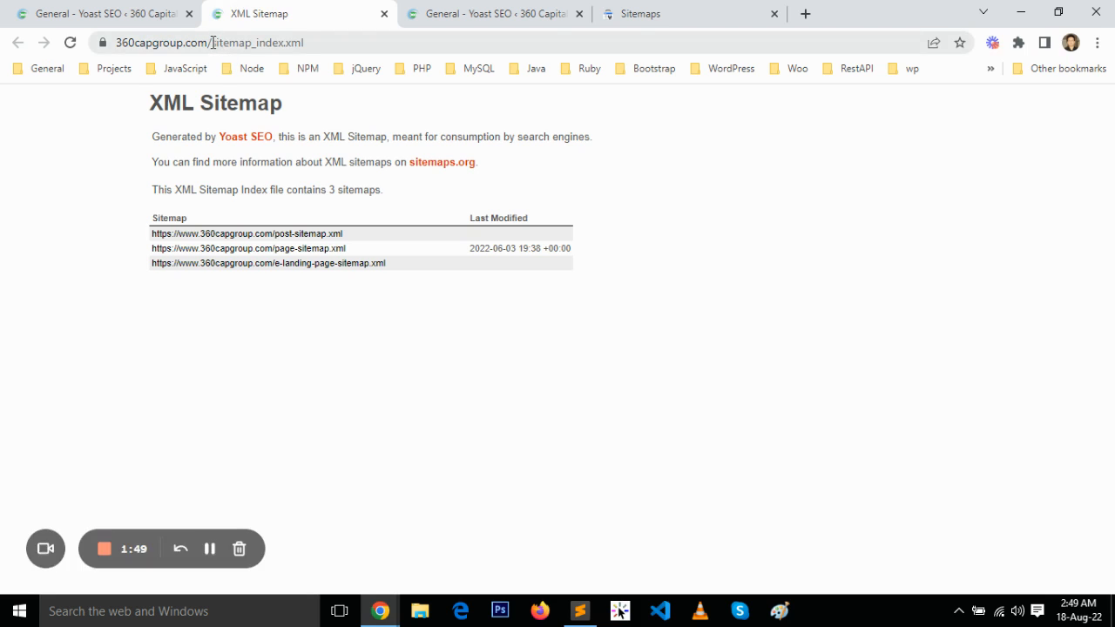
Copy sitemap_index.xml from the sitemap's address, submit it as a new sitemap in Search Console and dismiss the confirmation
left_click_drag(213, 43, 331, 48)
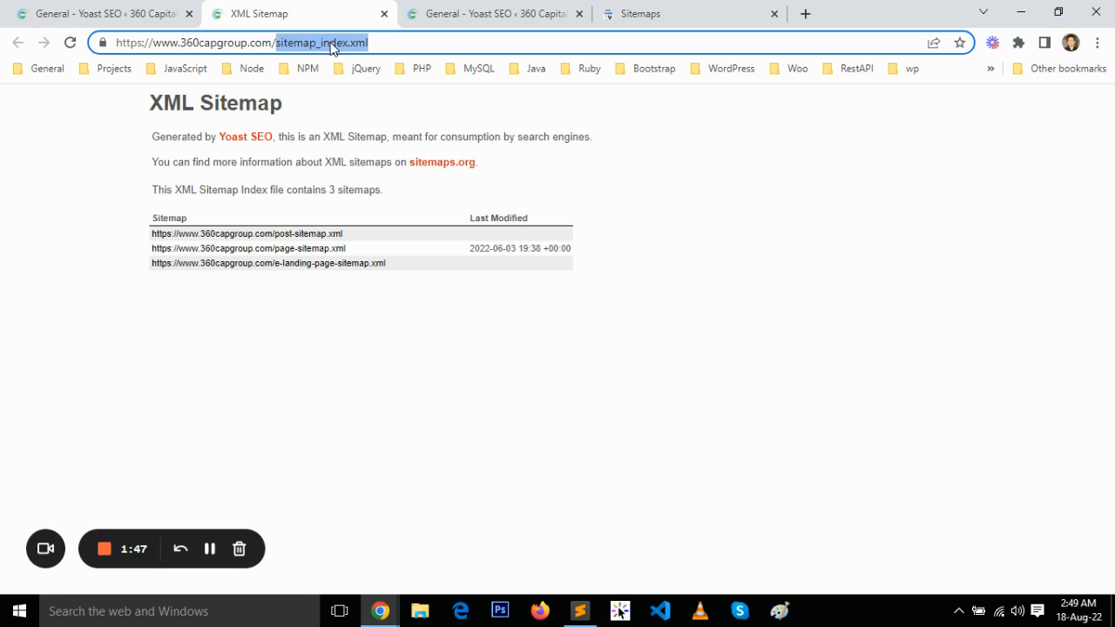
right_click(330, 48)
left_click(386, 130)
left_click(641, 13)
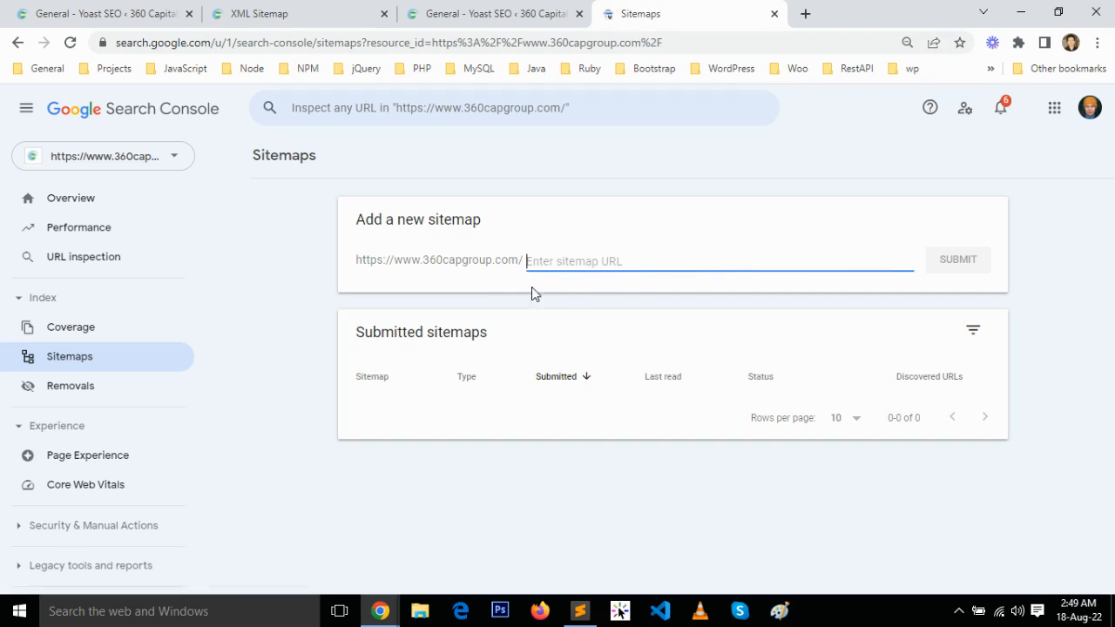
right_click(625, 257)
left_click(666, 352)
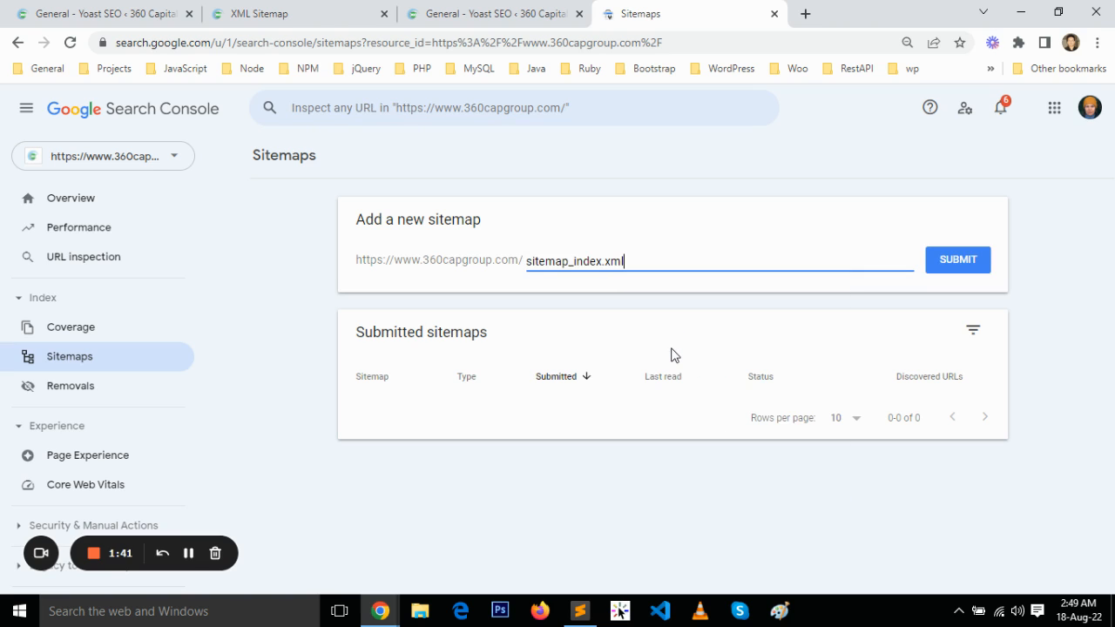
left_click(951, 270)
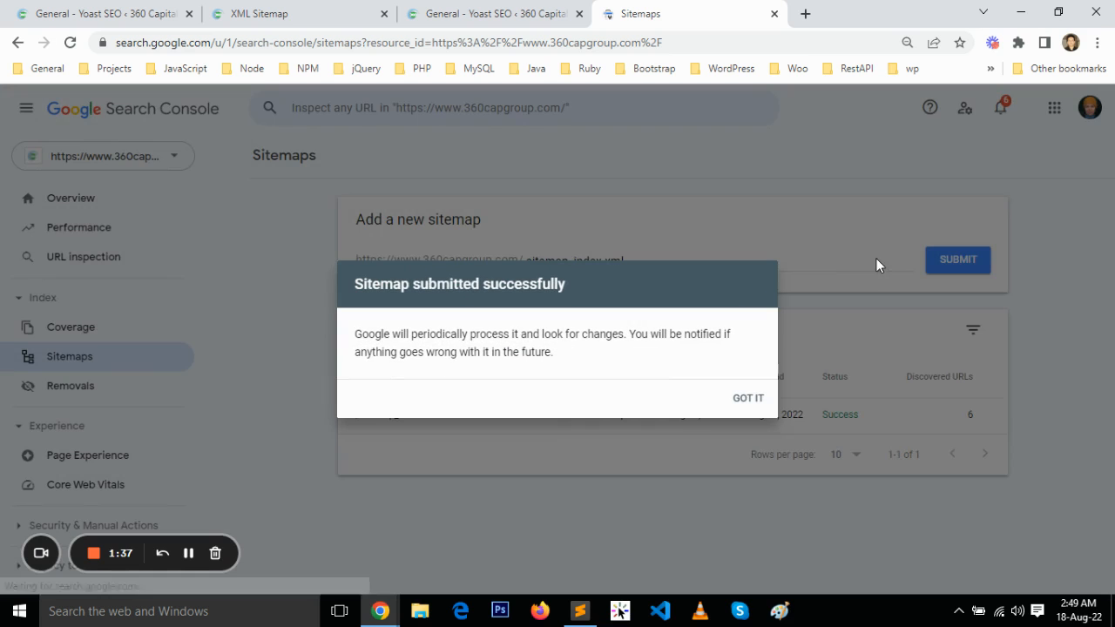
left_click(752, 399)
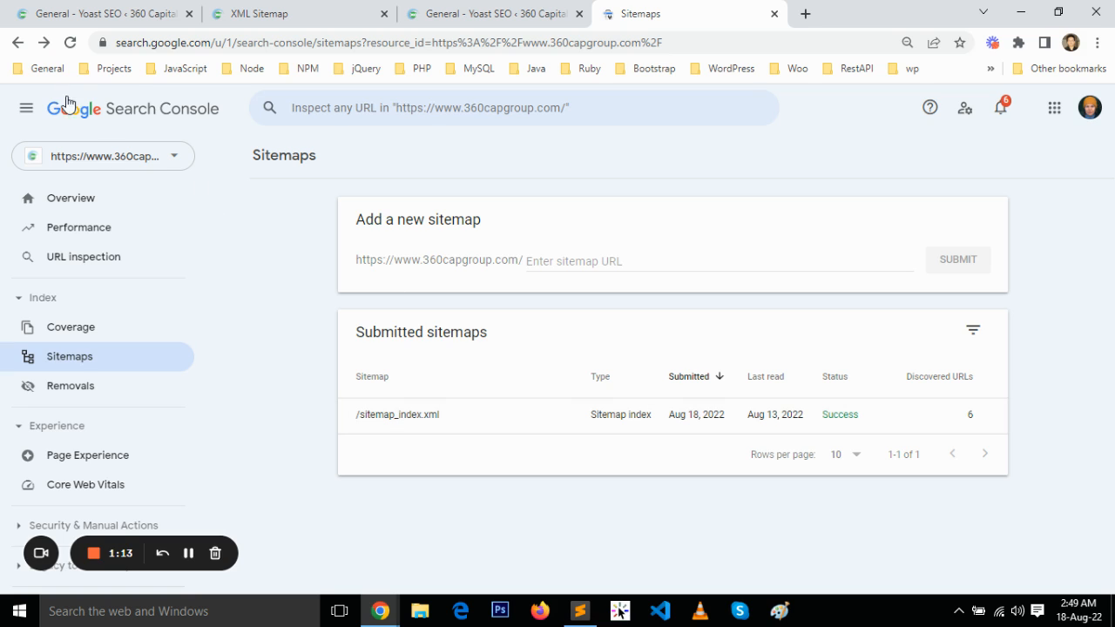
Open the property's Performance report and look through its chart and queries table
left_click(70, 44)
left_click(112, 230)
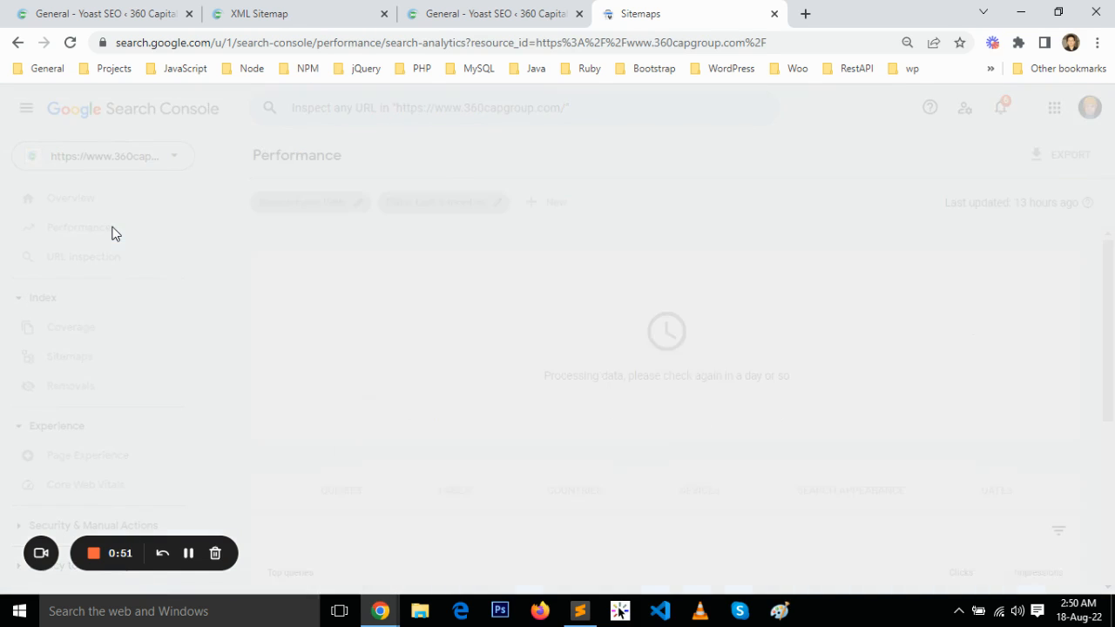
scroll(427, 334, "down", 2)
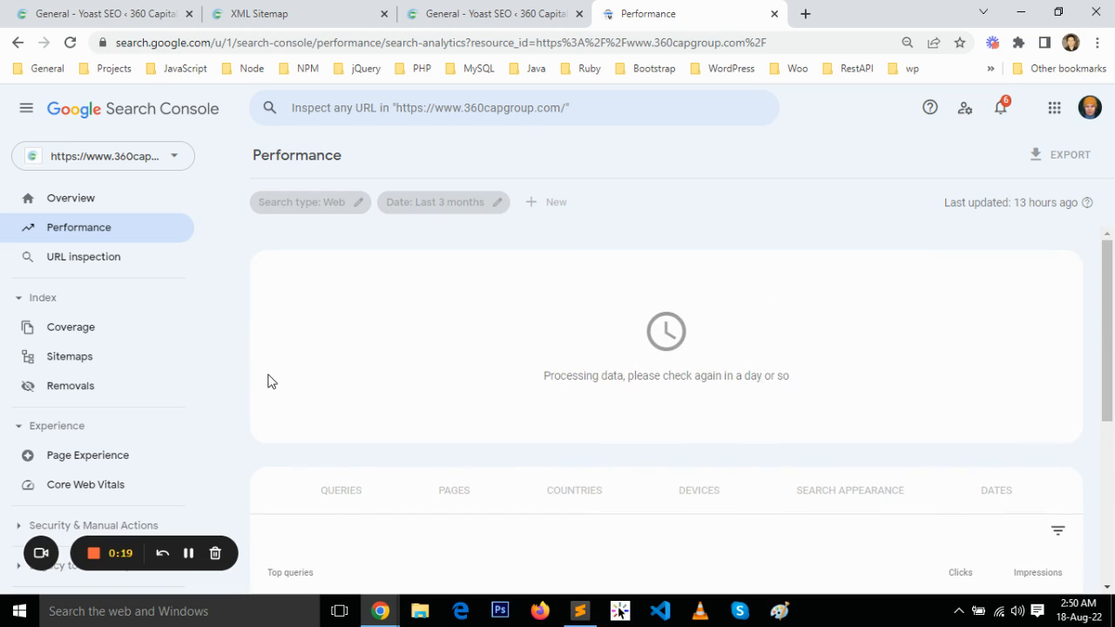
scroll(271, 381, "down", 2)
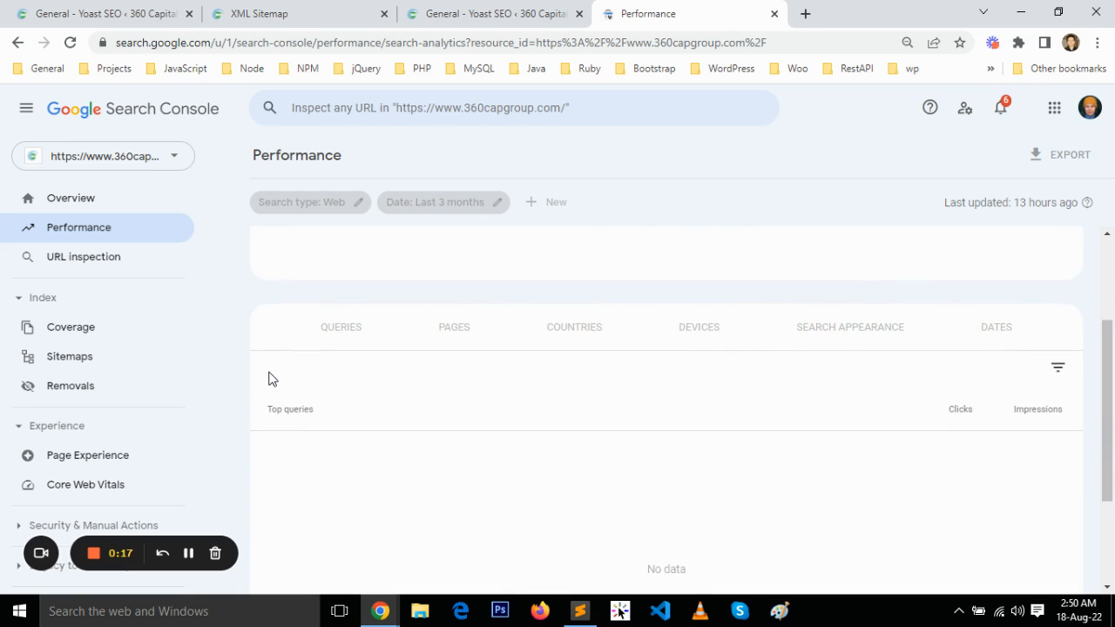